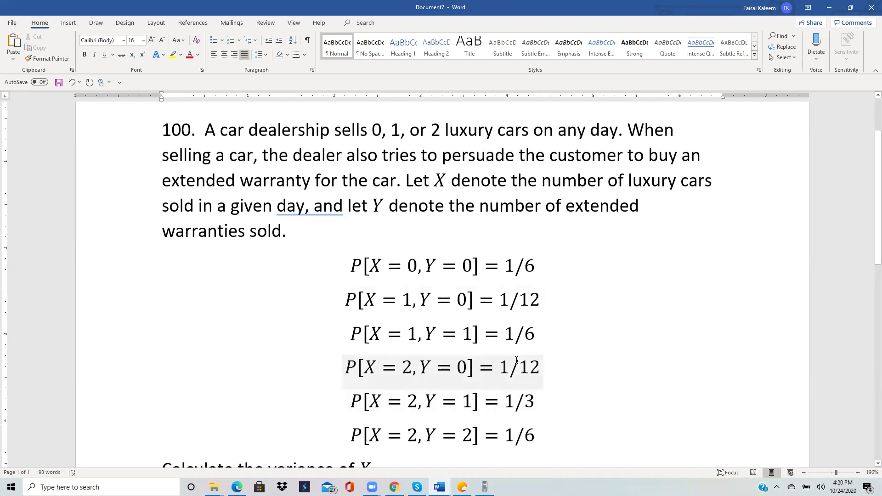
# Compare the joint probabilities in the problem statement with the marginal f(x) sums in the solution table.
pyautogui.scroll(-3, 516, 361)
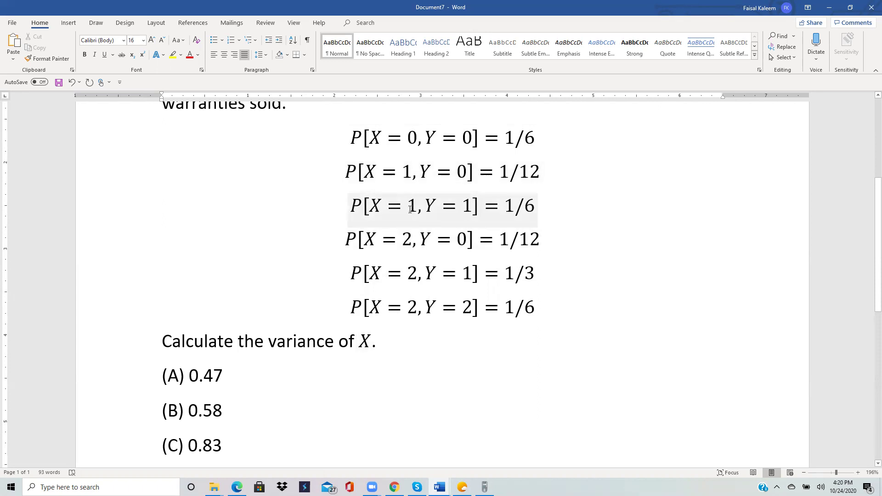
pyautogui.scroll(-6, 410, 209)
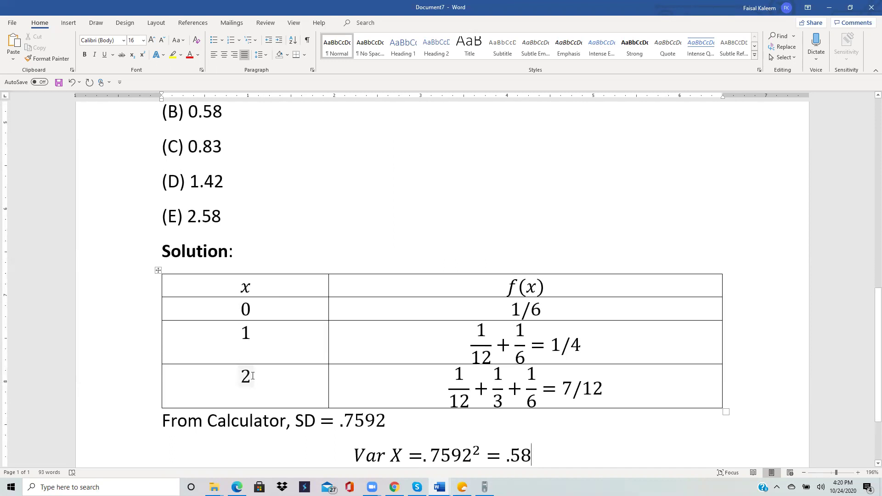
pyautogui.scroll(2, 288, 340)
pyautogui.scroll(6, 276, 357)
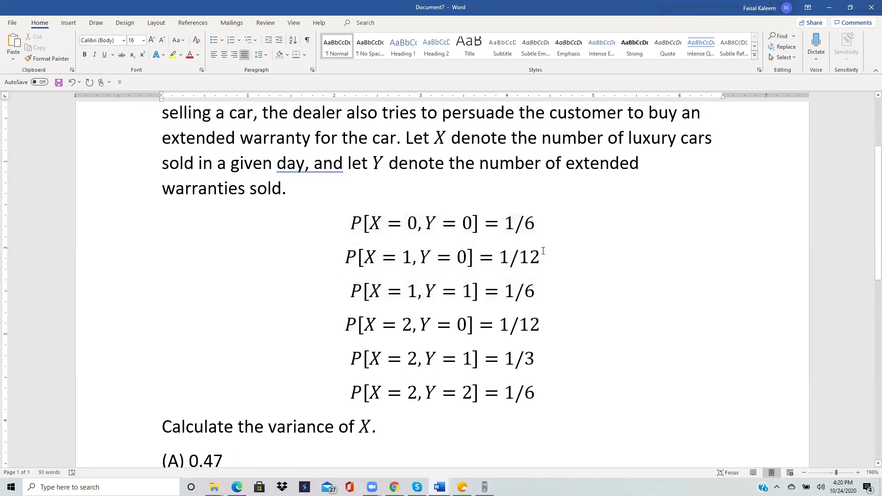
pyautogui.scroll(-2, 528, 291)
pyautogui.scroll(-7, 529, 290)
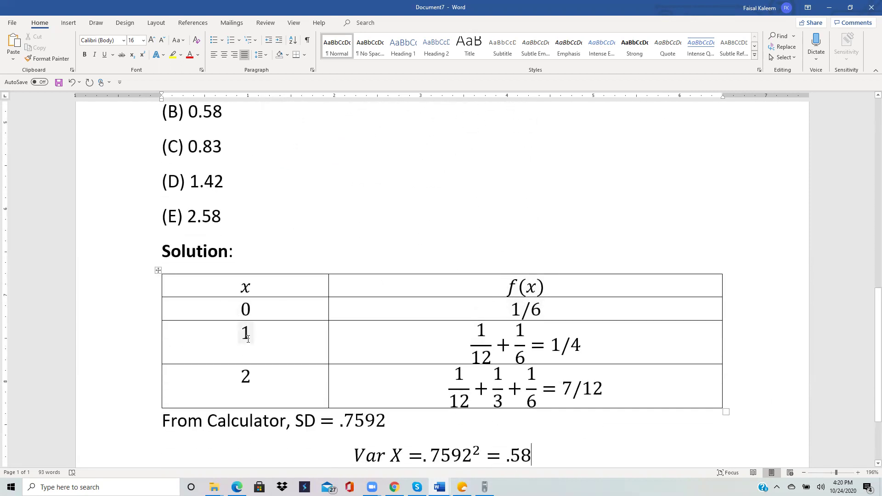
pyautogui.scroll(7, 246, 340)
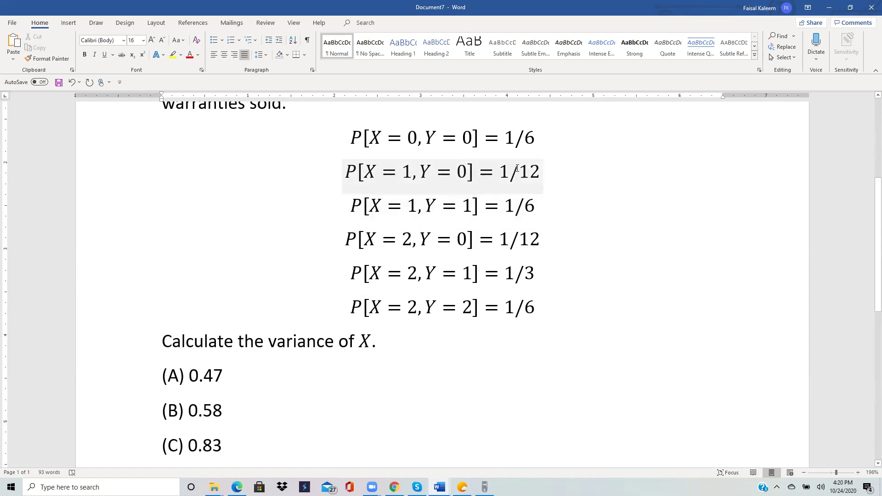
pyautogui.scroll(-8, 522, 212)
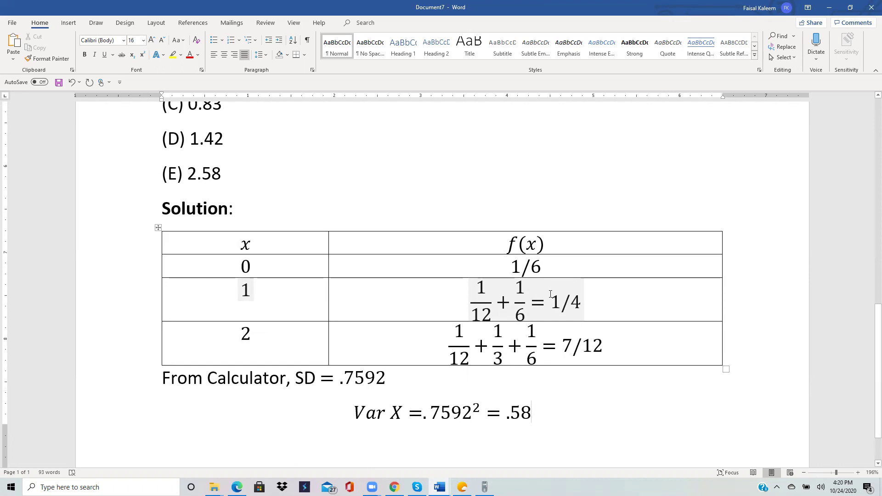
pyautogui.scroll(7, 550, 294)
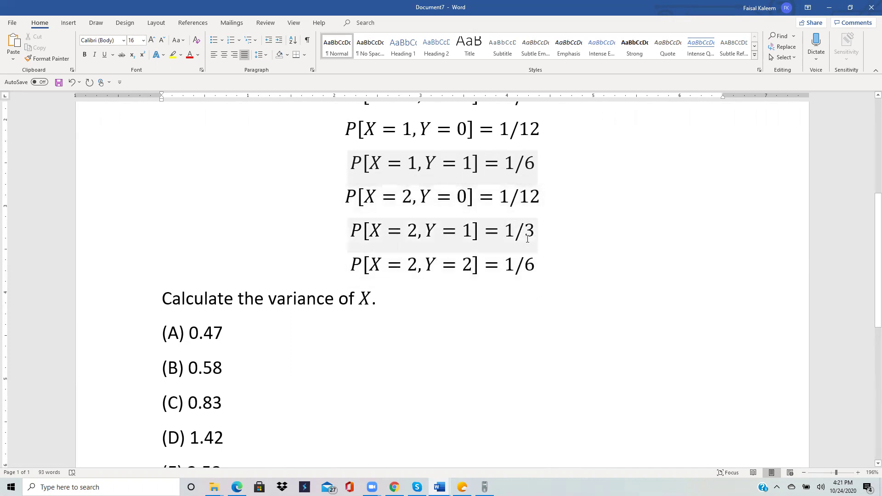
pyautogui.scroll(-8, 524, 270)
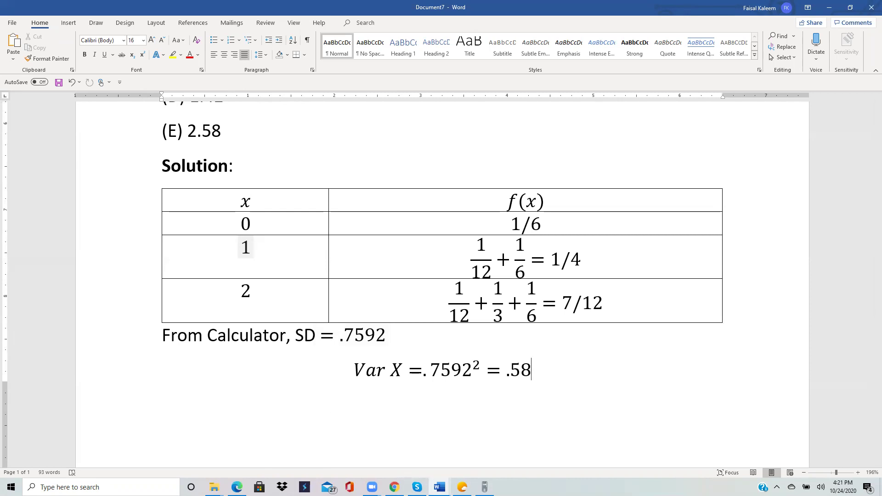
# Switch to the TI-SmartView calculator and clear data lists L1 and L2.
pyautogui.click(484, 487)
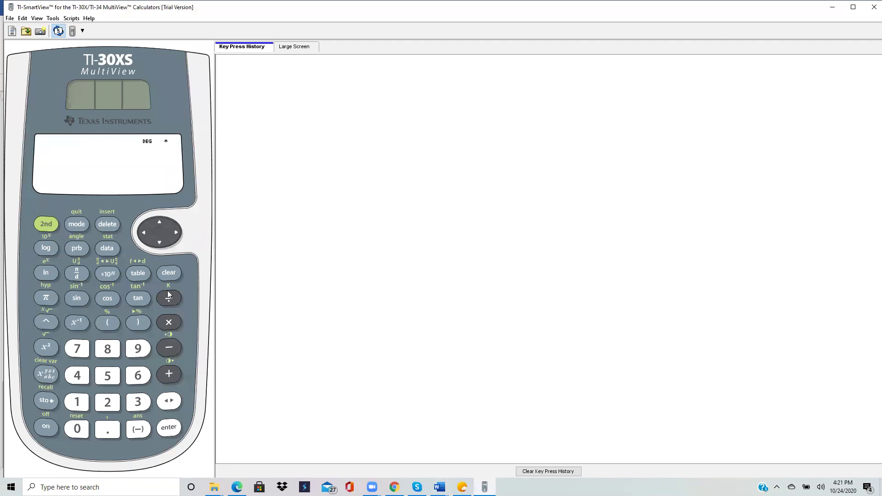
pyautogui.click(106, 248)
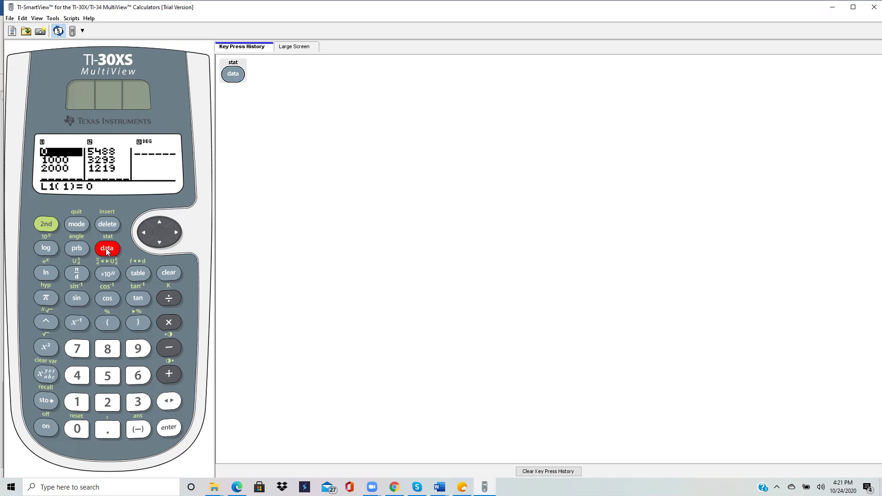
pyautogui.click(106, 248)
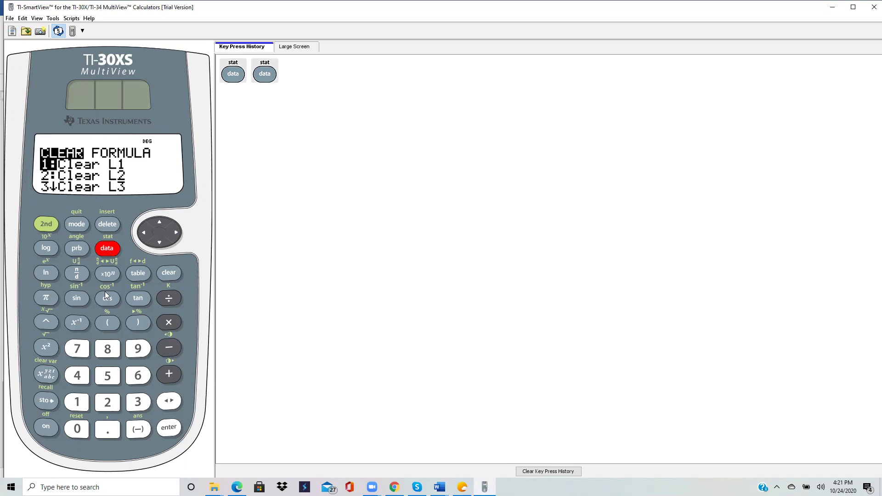
pyautogui.click(168, 429)
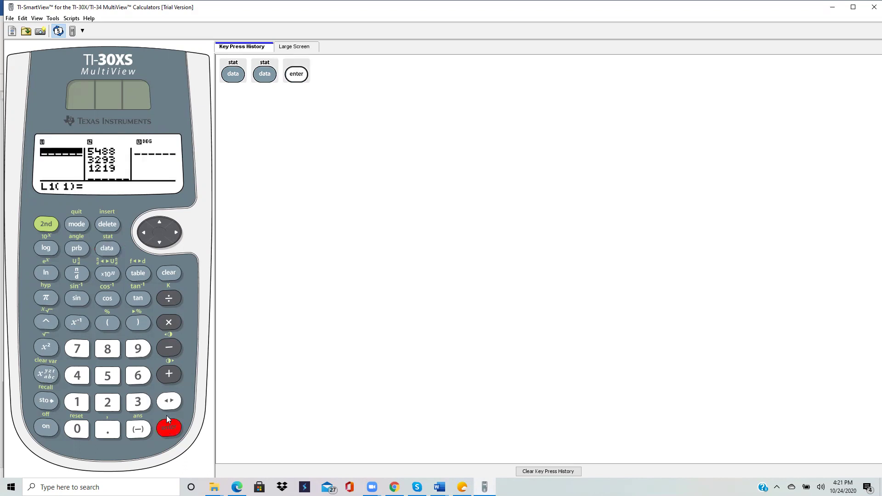
pyautogui.click(106, 248)
pyautogui.click(159, 243)
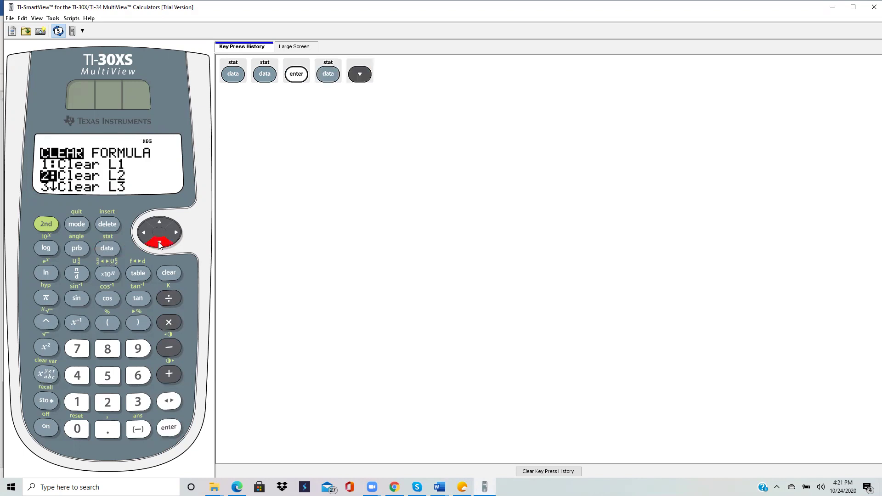
pyautogui.click(170, 426)
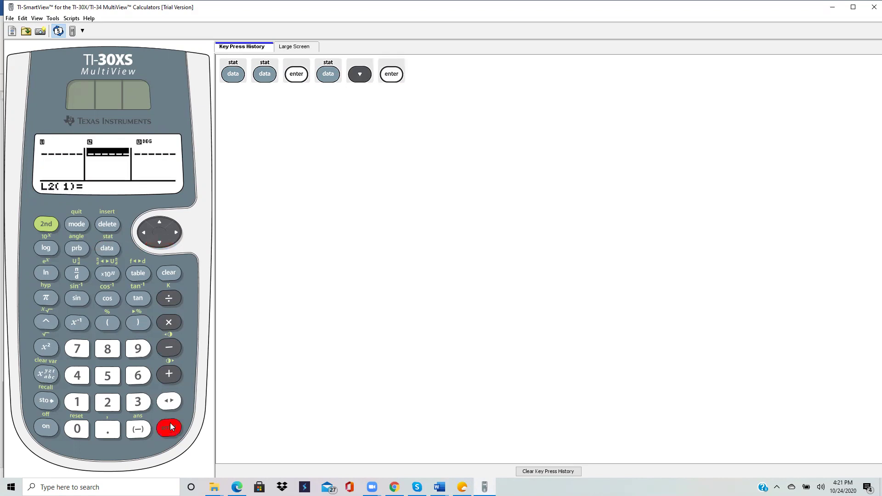
# Enter the x values 0, 1 and 2 into list L1.
pyautogui.click(141, 229)
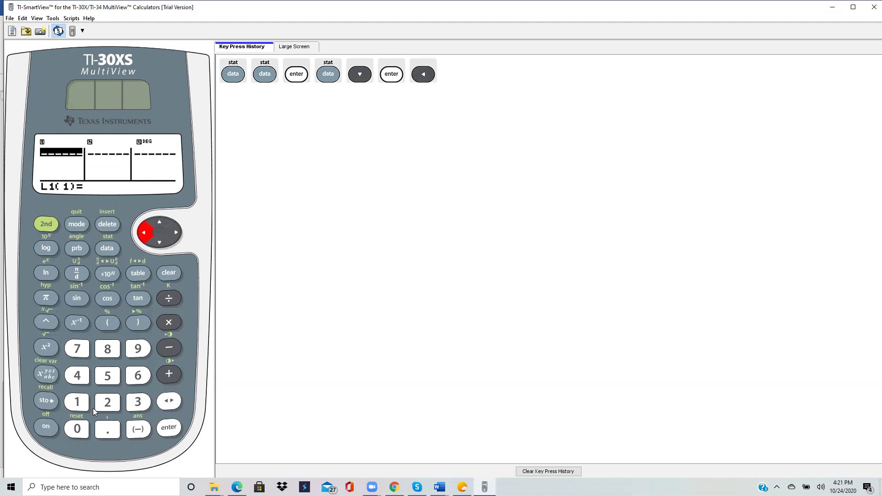
pyautogui.click(77, 426)
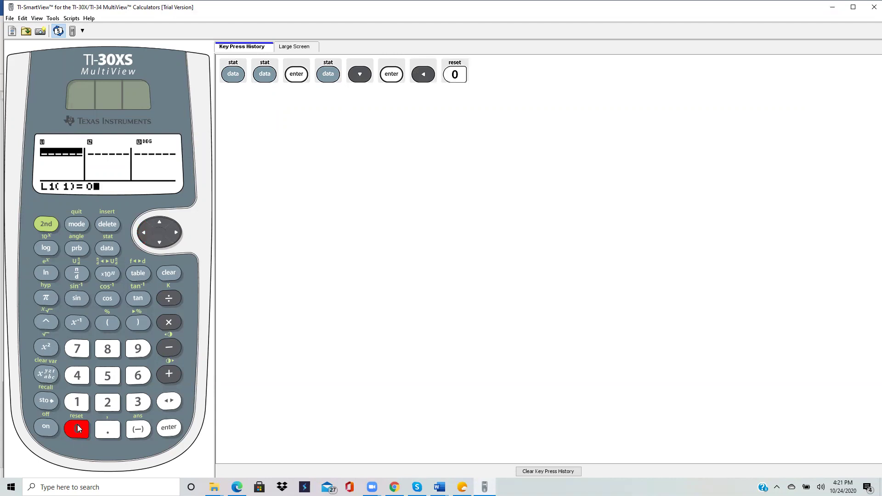
pyautogui.click(159, 238)
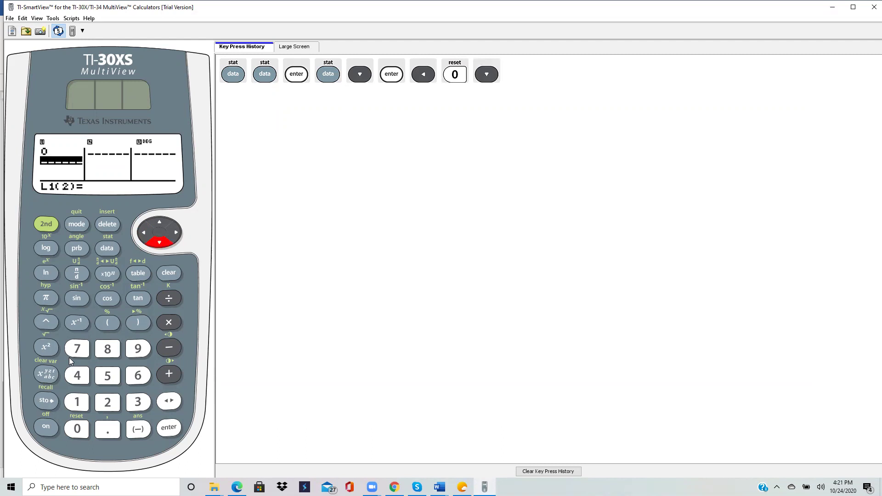
pyautogui.click(76, 402)
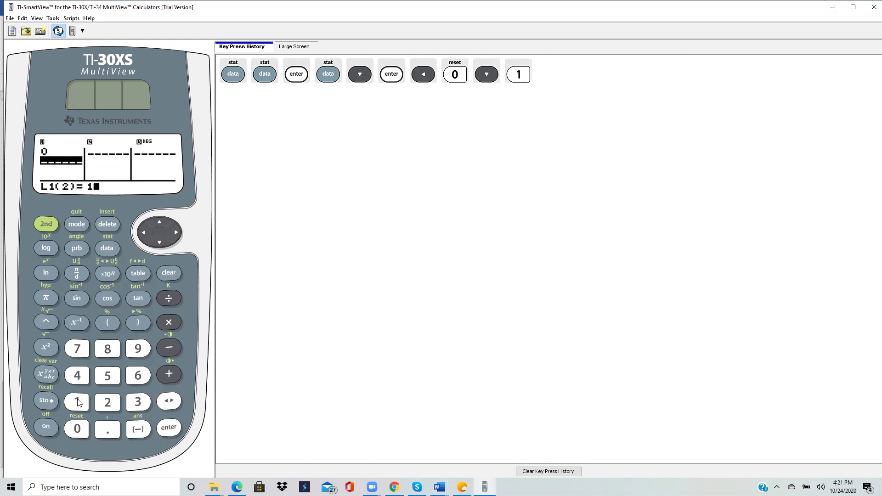
pyautogui.click(159, 243)
pyautogui.click(104, 400)
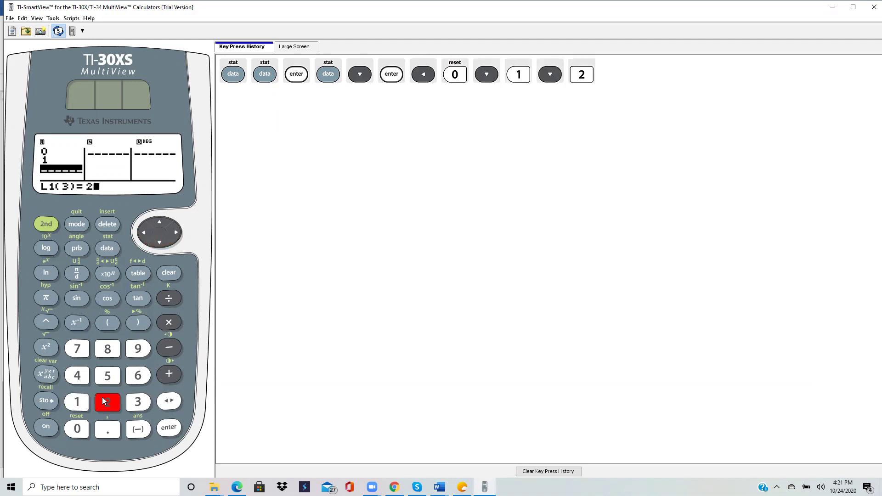
pyautogui.click(158, 239)
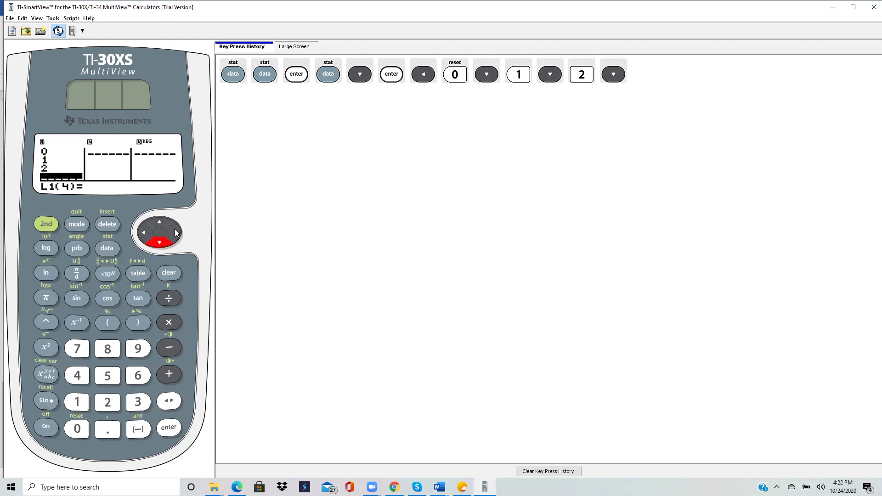
# Consult the f(x) table in Word's Document7 and enter 1/6 as the first L2 value in the TI-SmartView calculator.
pyautogui.click(175, 233)
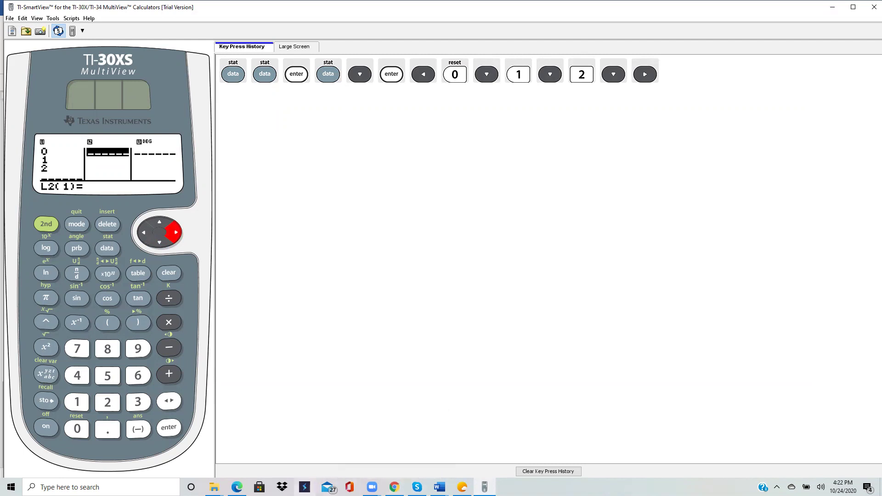
pyautogui.moveTo(439, 487)
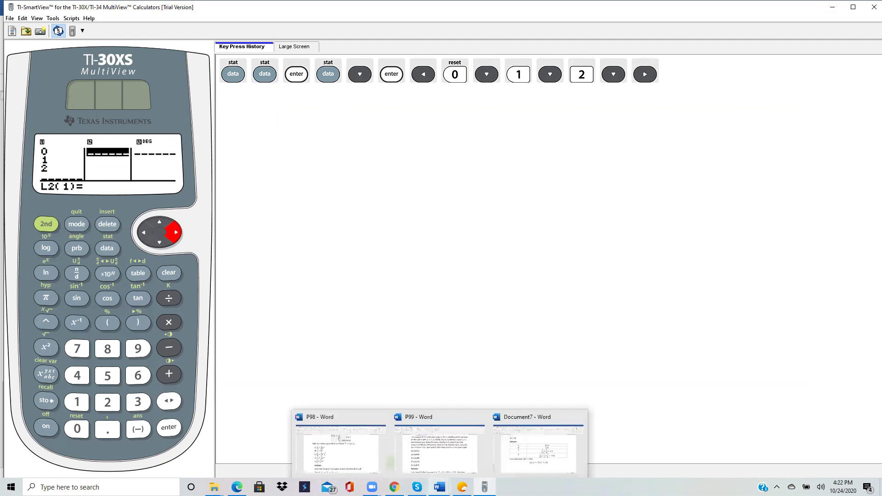
pyautogui.click(537, 445)
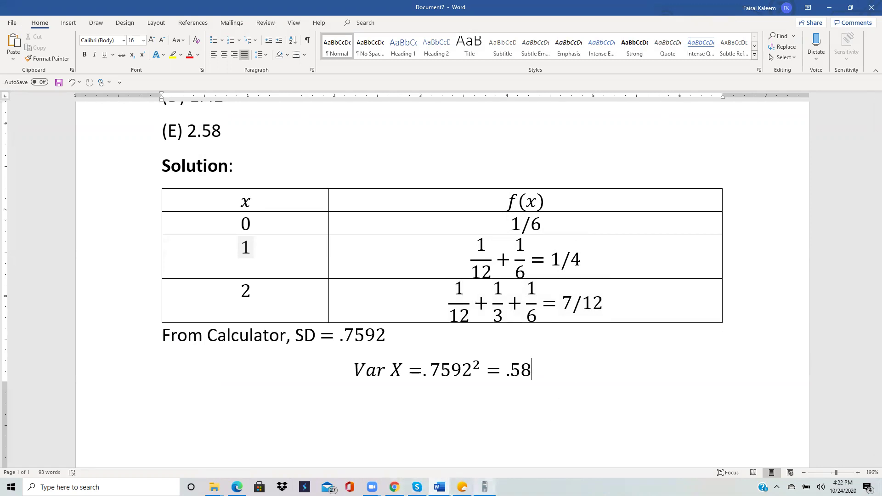
pyautogui.click(484, 487)
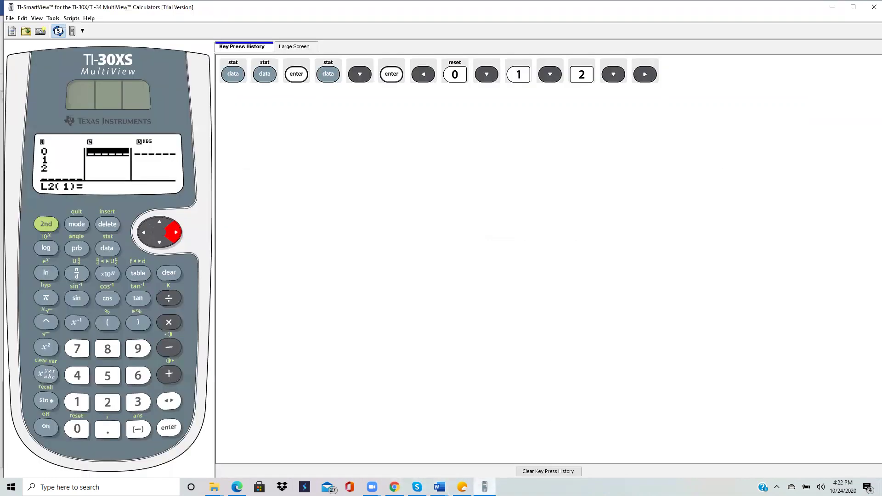
pyautogui.click(77, 402)
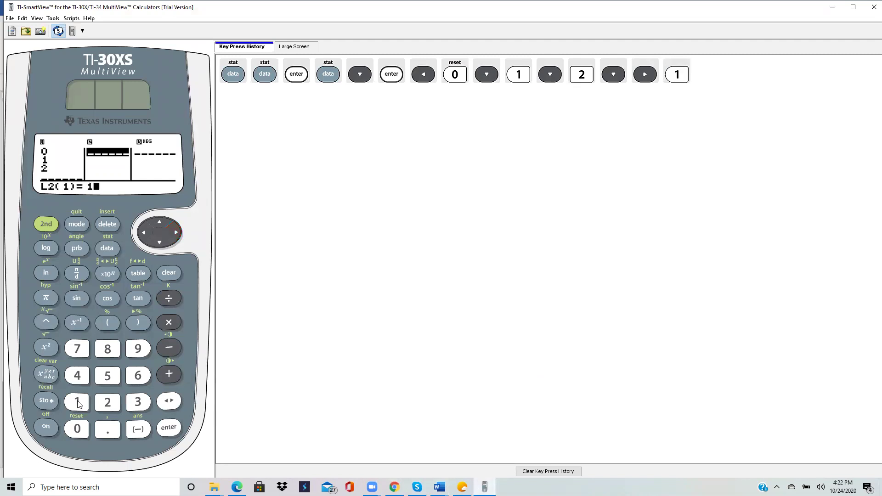
pyautogui.click(168, 298)
pyautogui.click(137, 375)
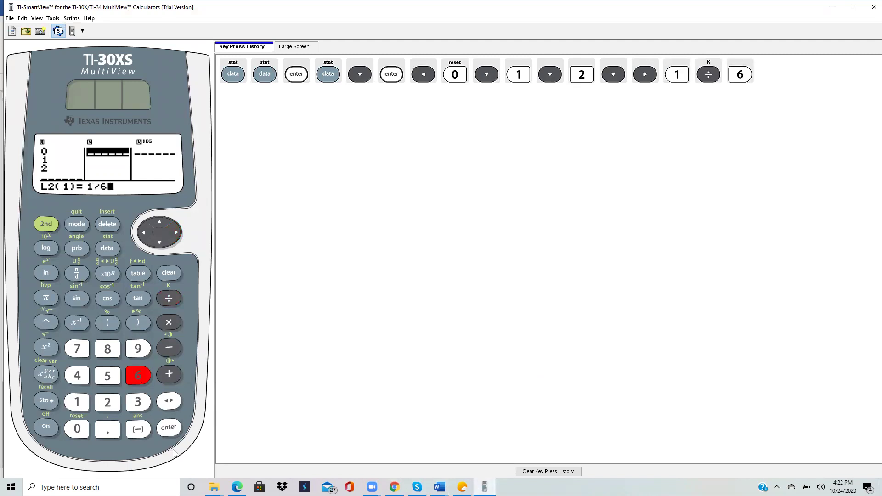
pyautogui.click(171, 427)
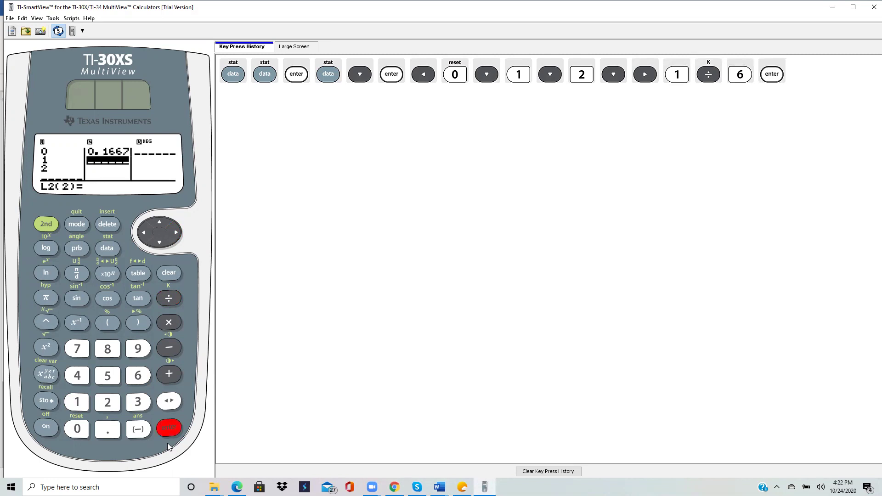
# Enter the probabilities 1/4 and 7/12 as the second and third values of list L2.
pyautogui.click(78, 401)
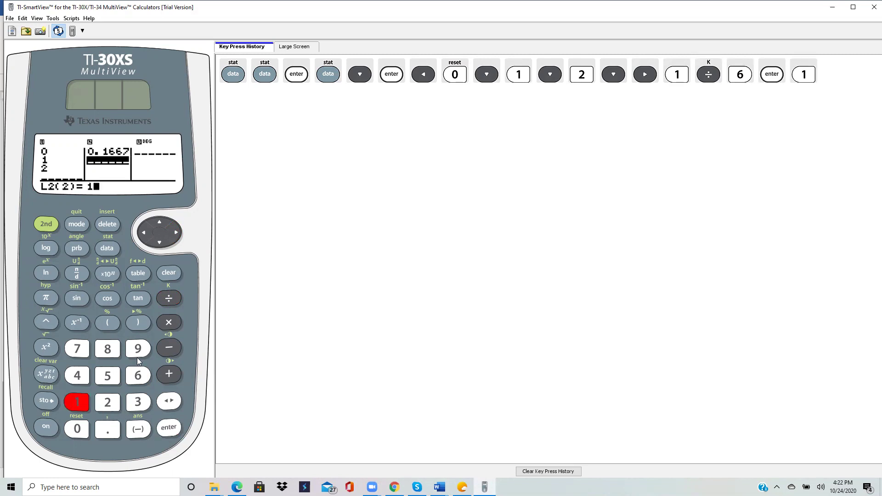
pyautogui.click(167, 299)
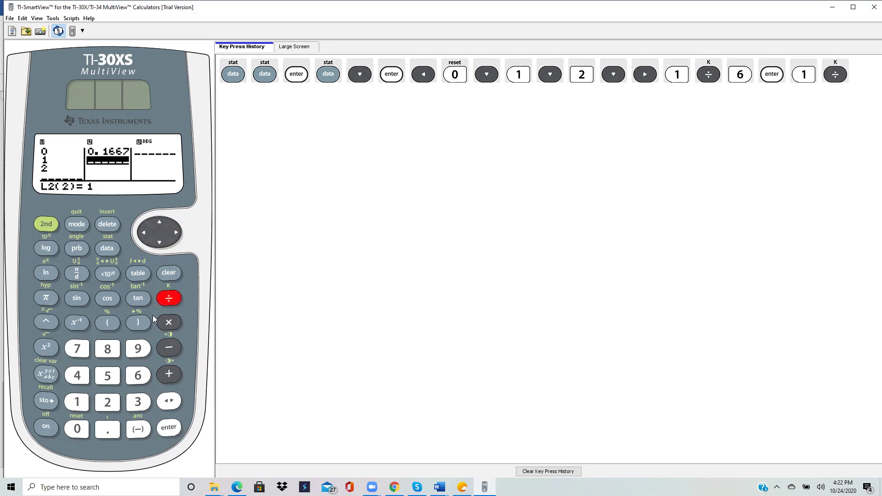
pyautogui.click(78, 376)
pyautogui.click(169, 428)
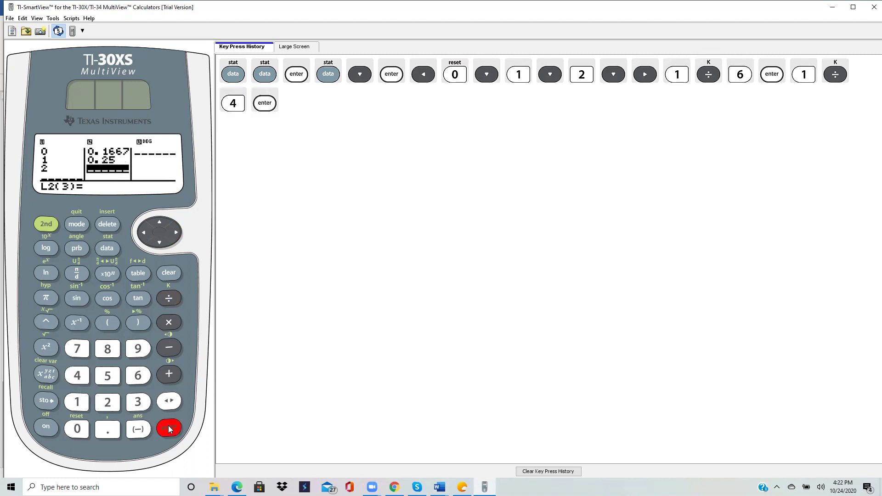
pyautogui.click(77, 349)
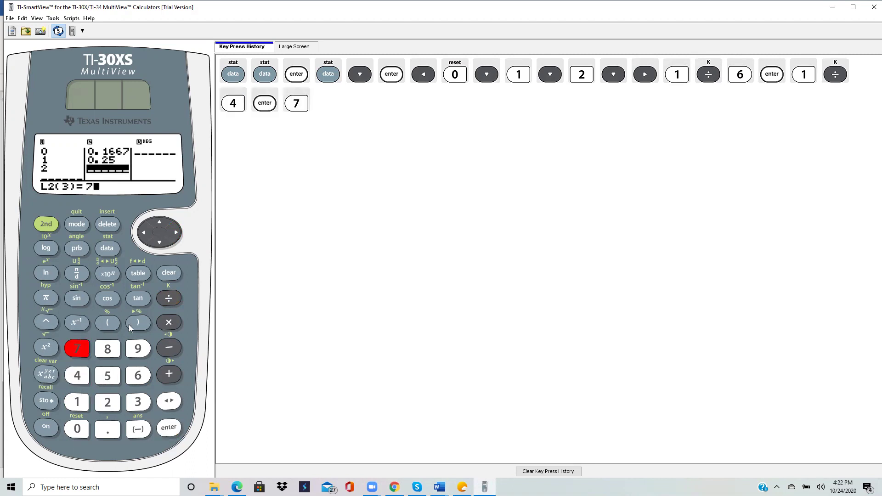
pyautogui.click(168, 298)
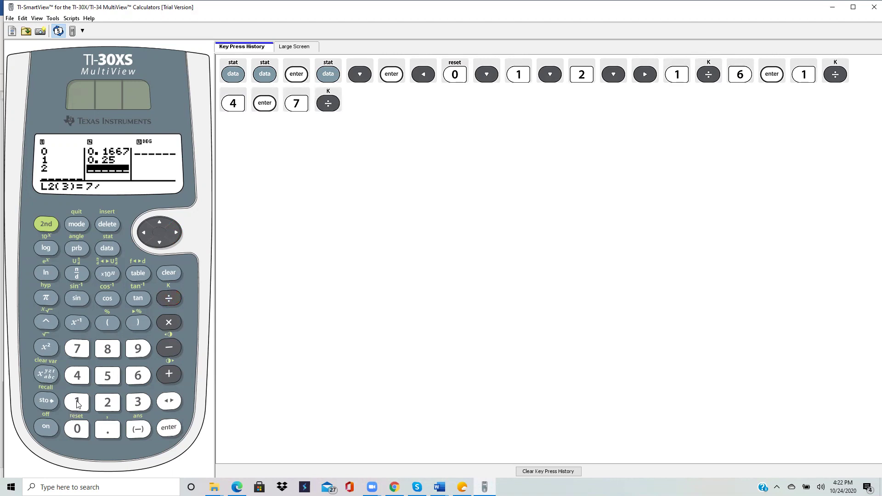
pyautogui.click(77, 402)
pyautogui.click(107, 402)
pyautogui.click(169, 428)
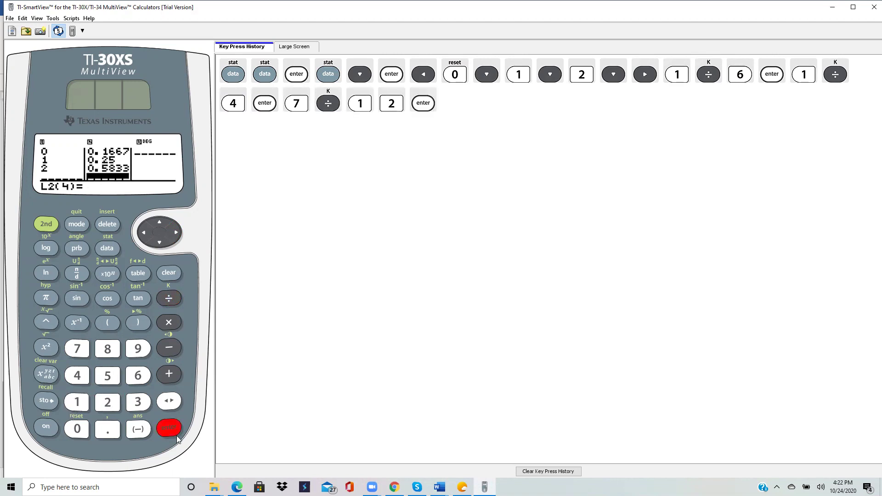
# Run 1-Var Stats with L1 as data and L2 as frequency, and bring up the population standard deviation σx.
pyautogui.click(46, 224)
pyautogui.click(106, 249)
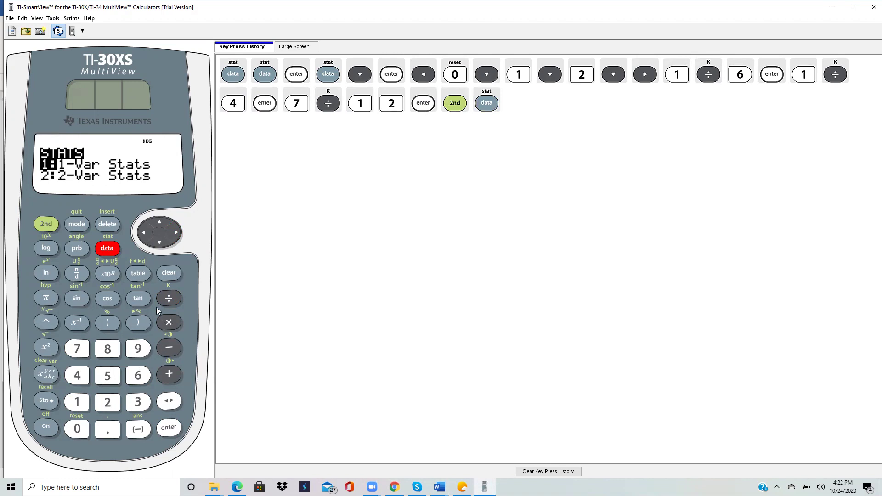
pyautogui.click(169, 429)
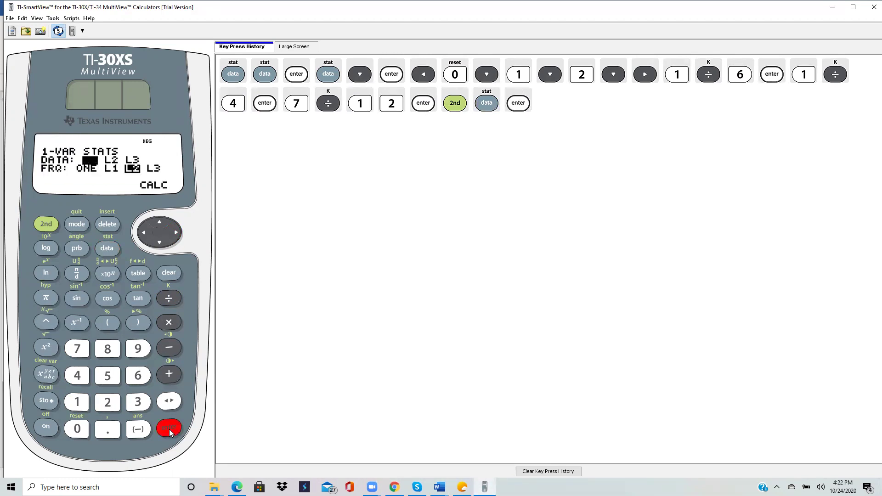
pyautogui.click(169, 429)
pyautogui.click(169, 429)
pyautogui.click(156, 241)
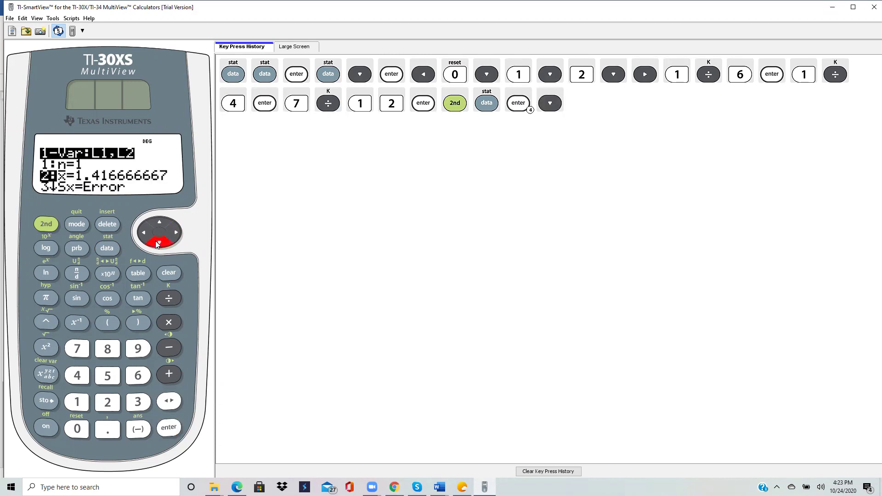
pyautogui.click(156, 241)
pyautogui.click(155, 240)
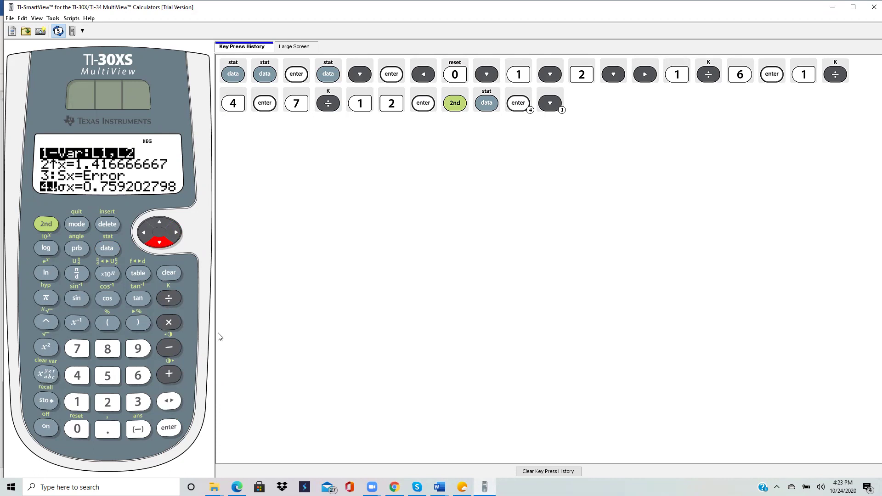
# Switch to Document7 in Word and compare the worked variance of X with the answer choices.
pyautogui.click(440, 487)
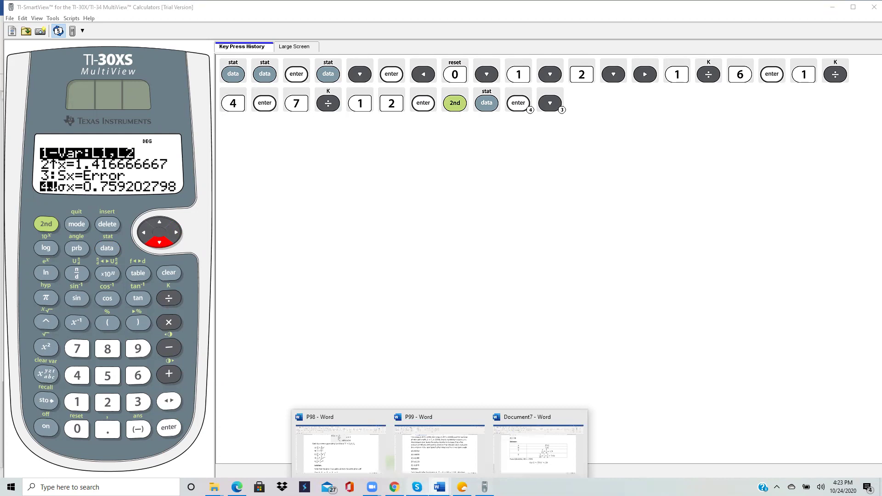
pyautogui.click(526, 471)
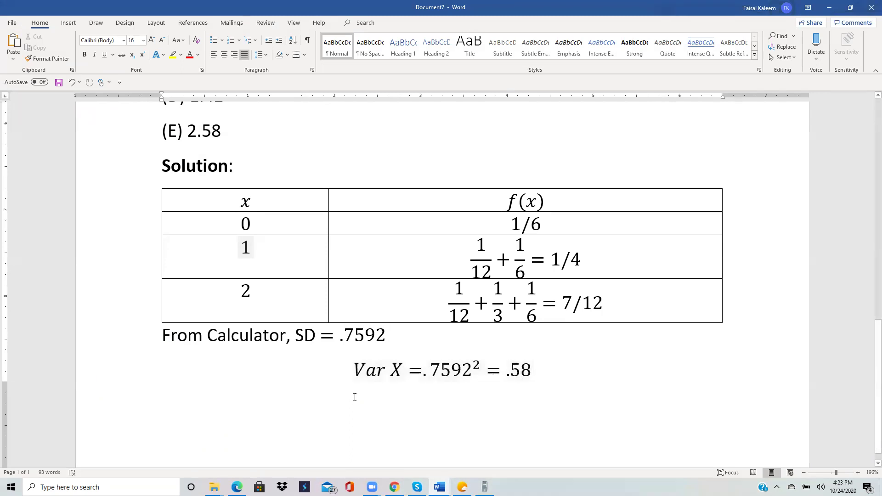
pyautogui.scroll(5, 354, 393)
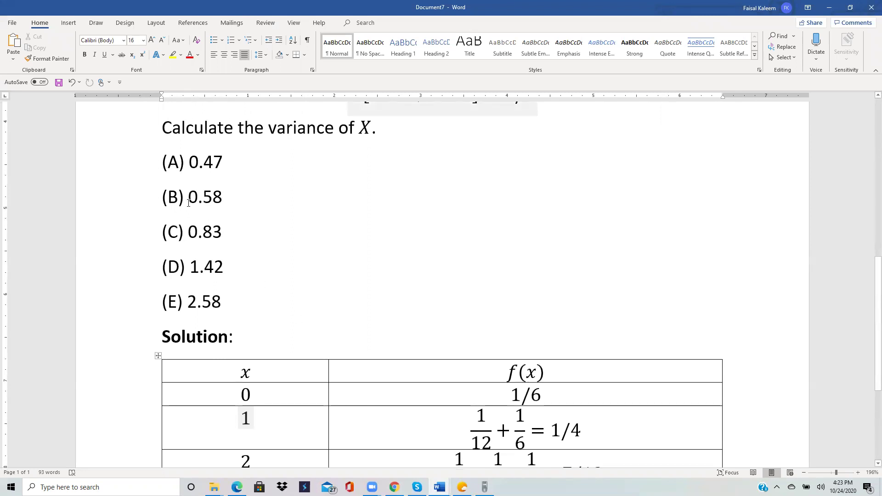